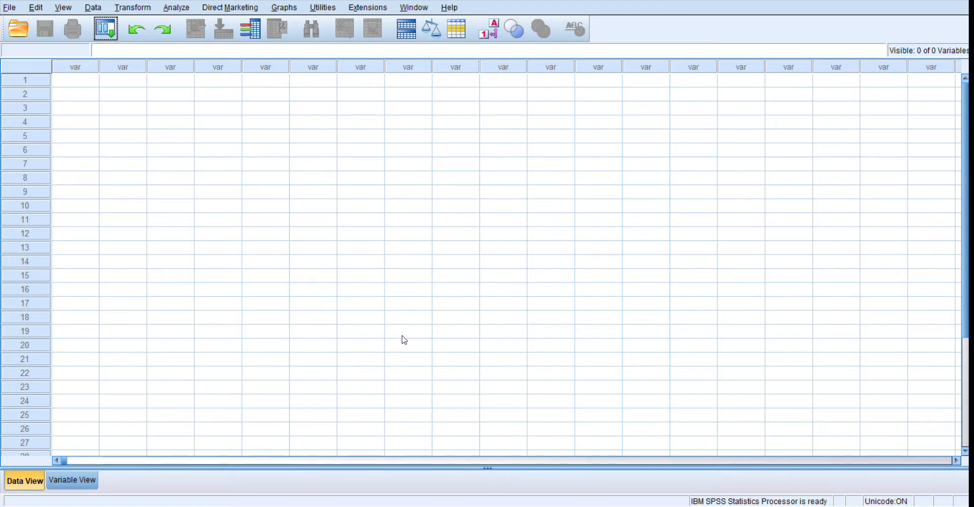
Switch to the variable definitions and create a first variable named D1
click(76, 481)
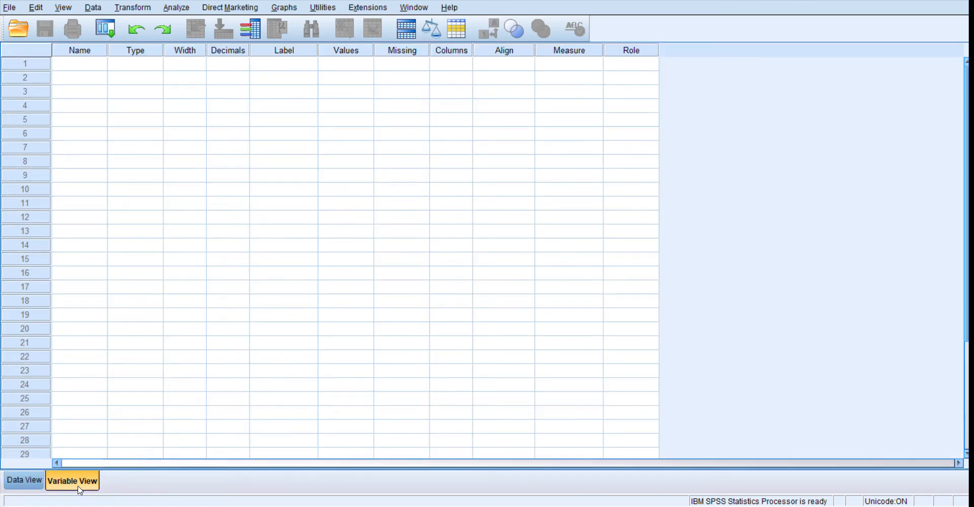
click(22, 480)
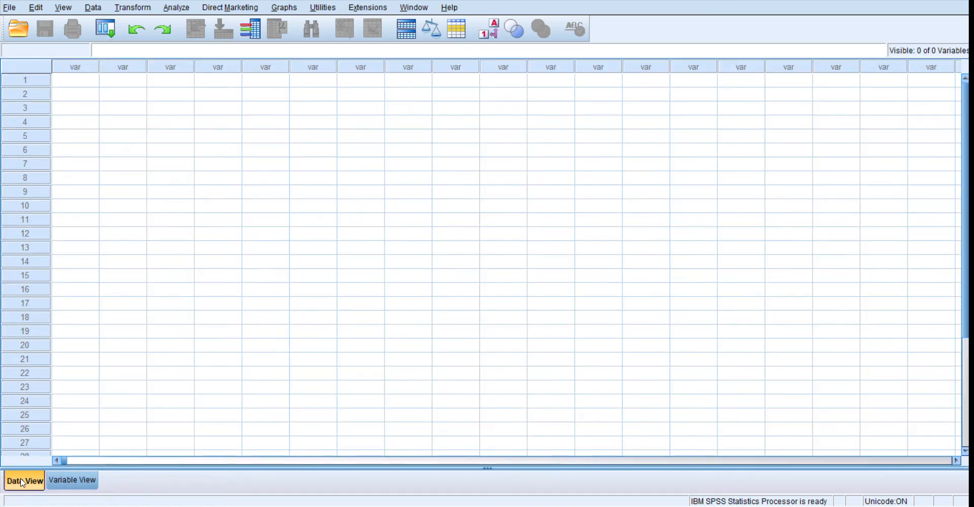
click(65, 481)
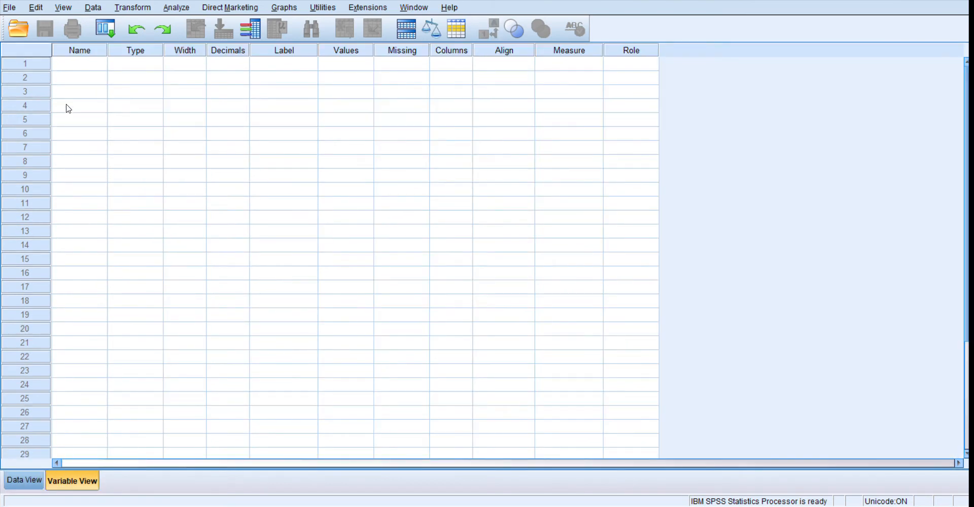
click(85, 73)
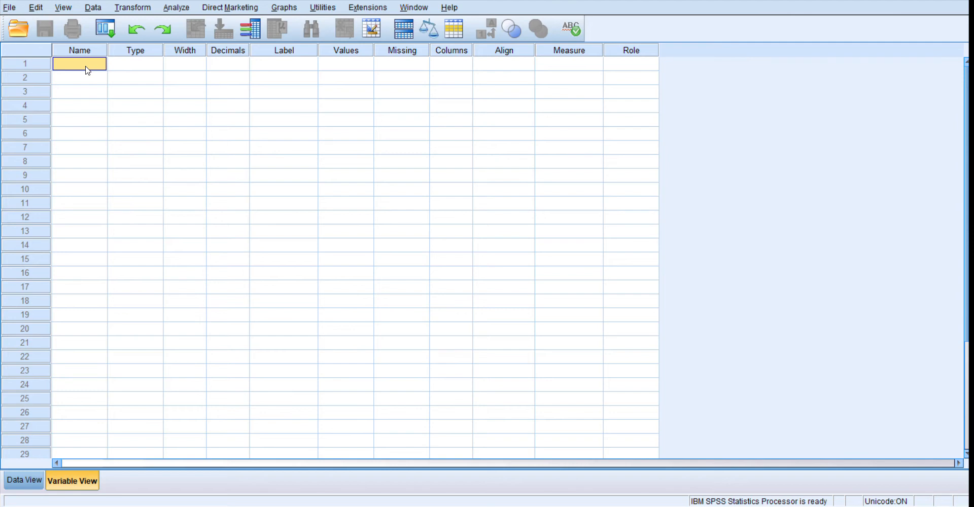
click(86, 67)
text(D1)
key(Tab)
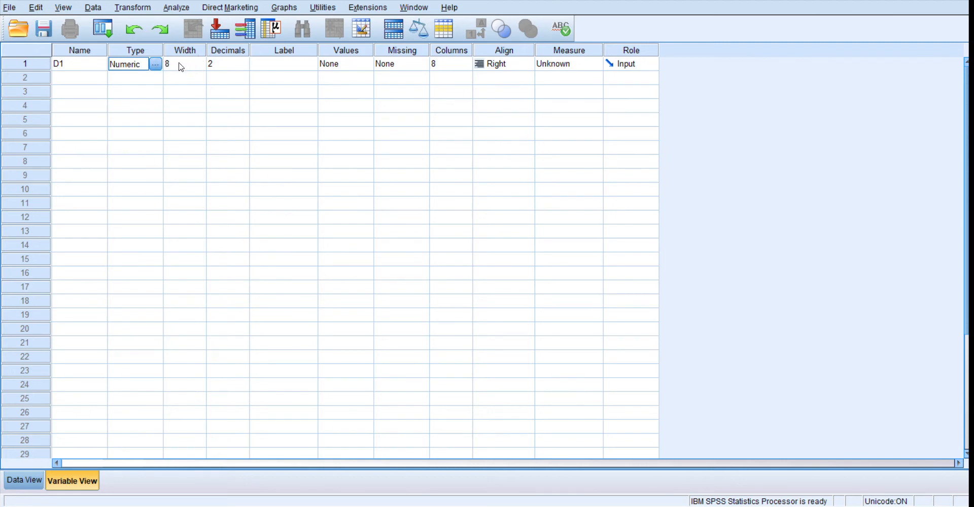
Set the decimals of variable D1 to 0 and label it GENDER
click(230, 65)
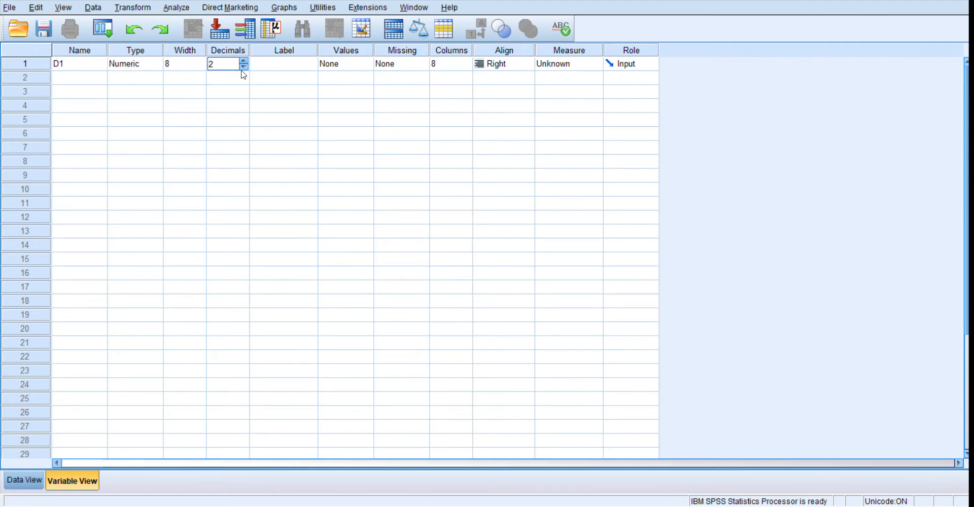
click(244, 67)
click(243, 67)
click(282, 68)
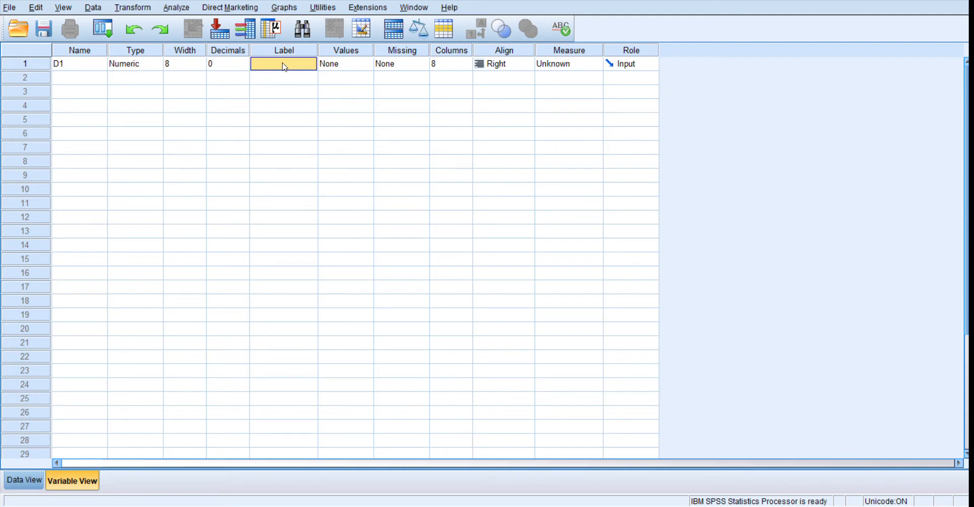
text(GENDER)
Try to give the second variable the same name, D1
click(76, 78)
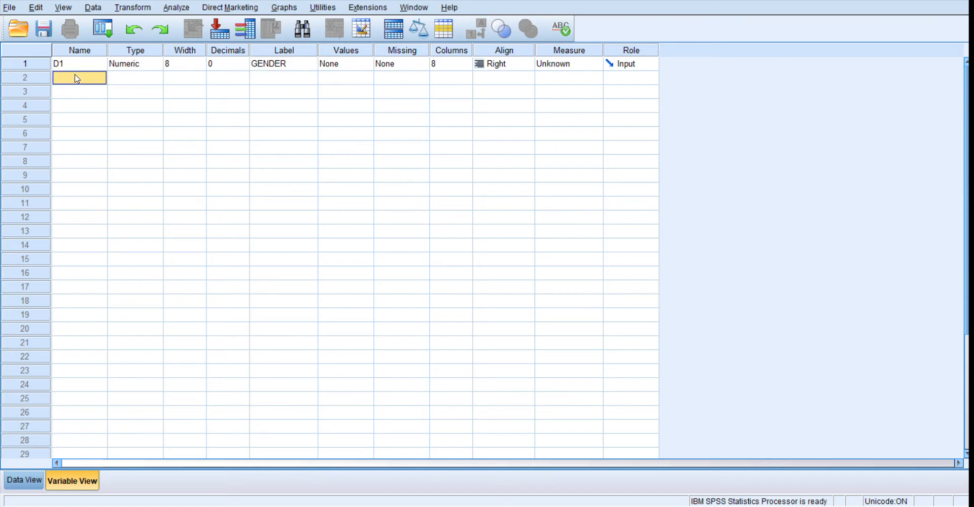
text(D1)
click(99, 102)
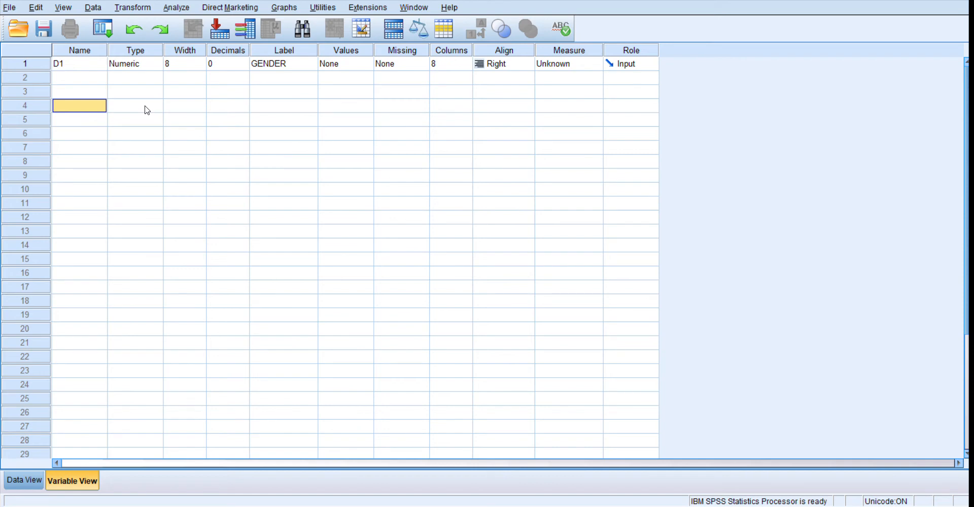
click(78, 70)
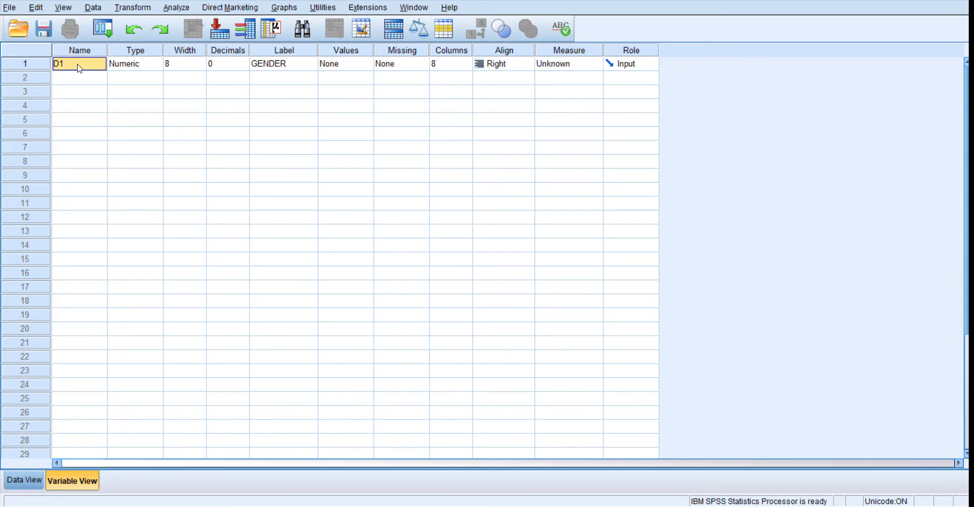
click(82, 68)
click(127, 102)
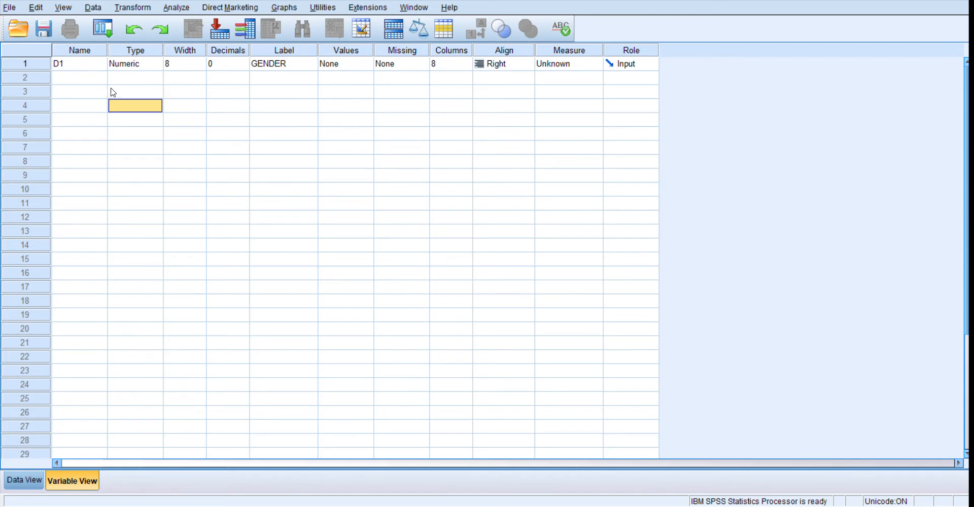
Define value labels for the GENDER variable starting with 0 = MALE, and set its measure to Nominal
click(345, 66)
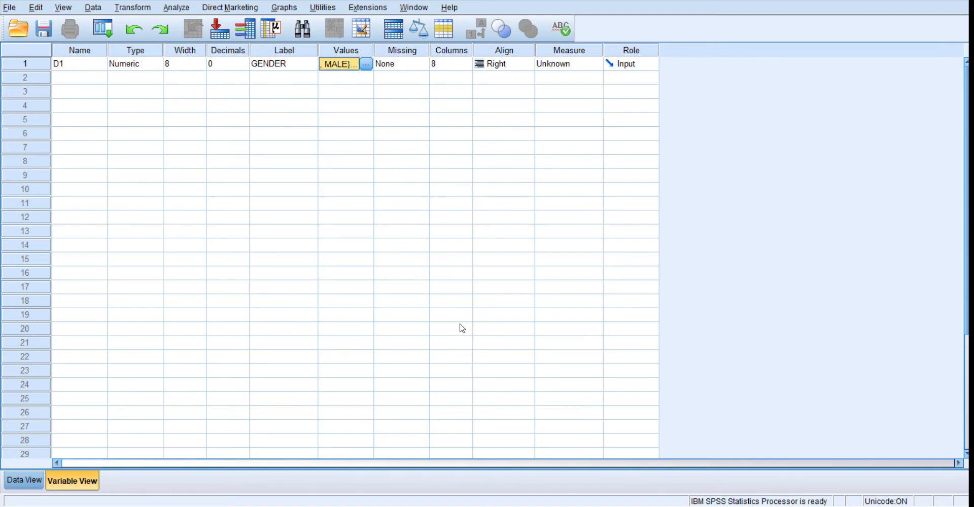
click(367, 68)
click(573, 71)
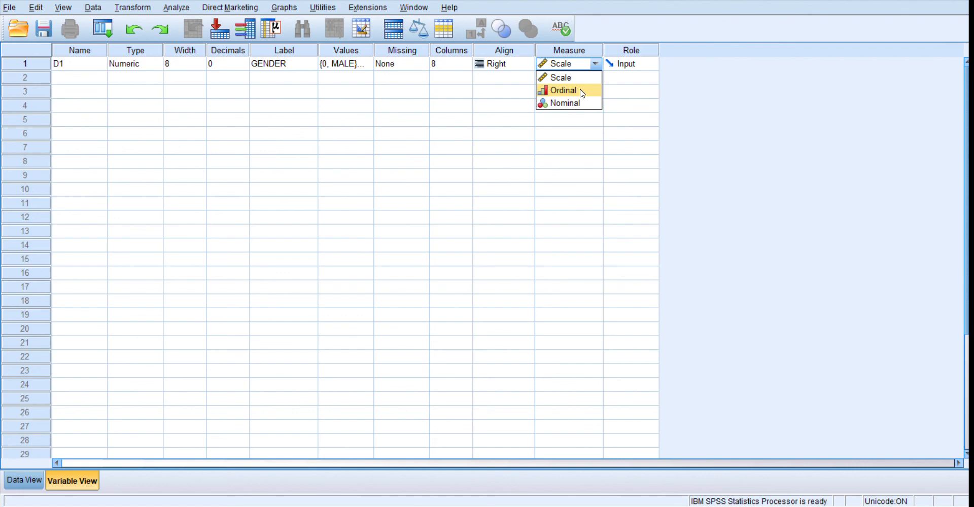
click(582, 105)
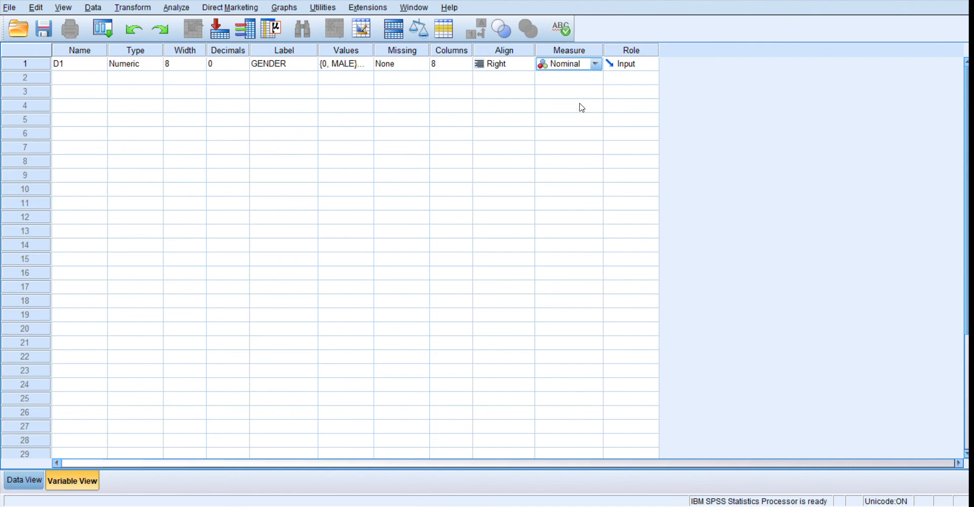
Create a second variable named D2 with 0 decimals and the label AGE
click(61, 80)
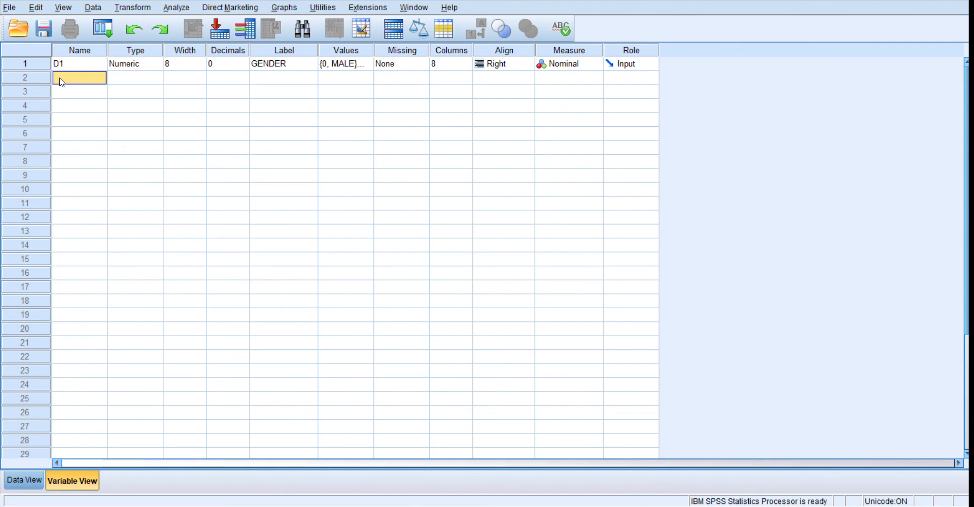
text(D2)
click(130, 84)
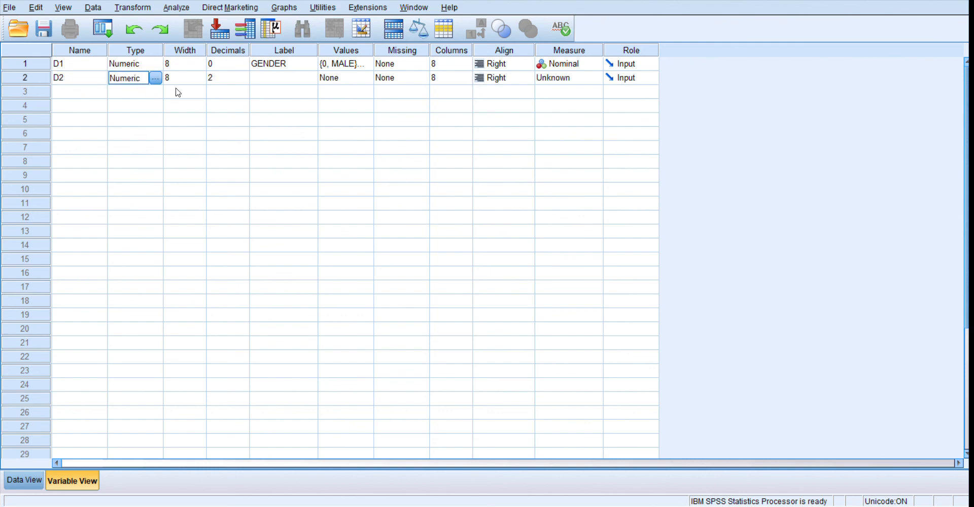
click(242, 82)
click(244, 81)
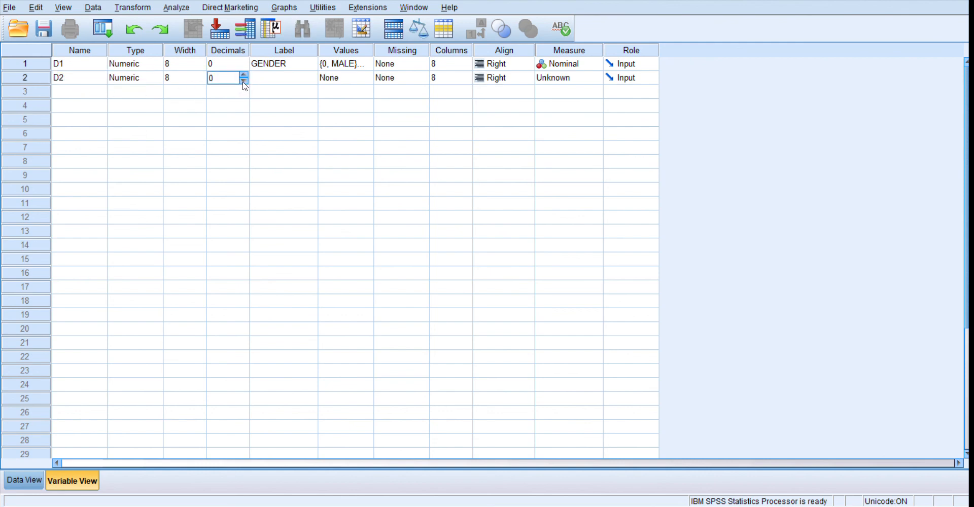
click(257, 79)
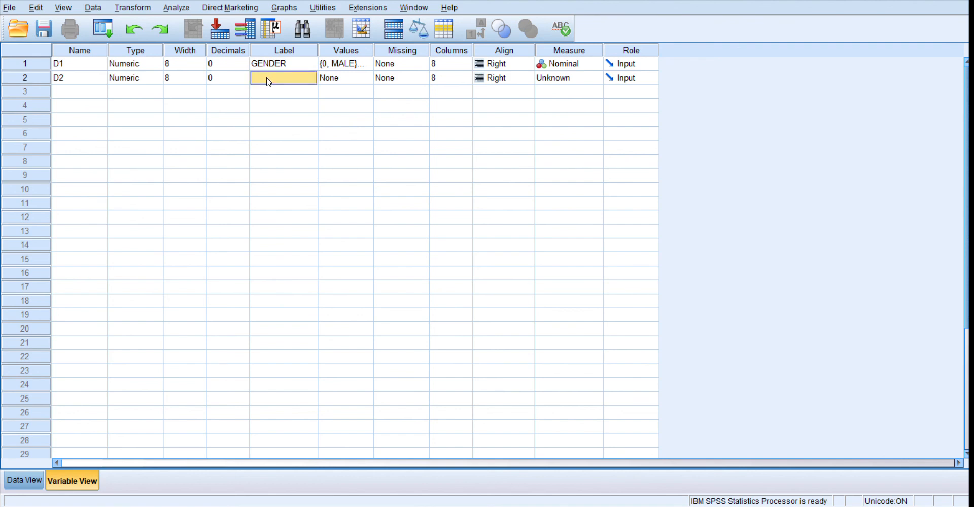
text(AGE)
Define value labels for the AGE variable starting with 1 = 18-21, and set its measure to Scale
click(349, 80)
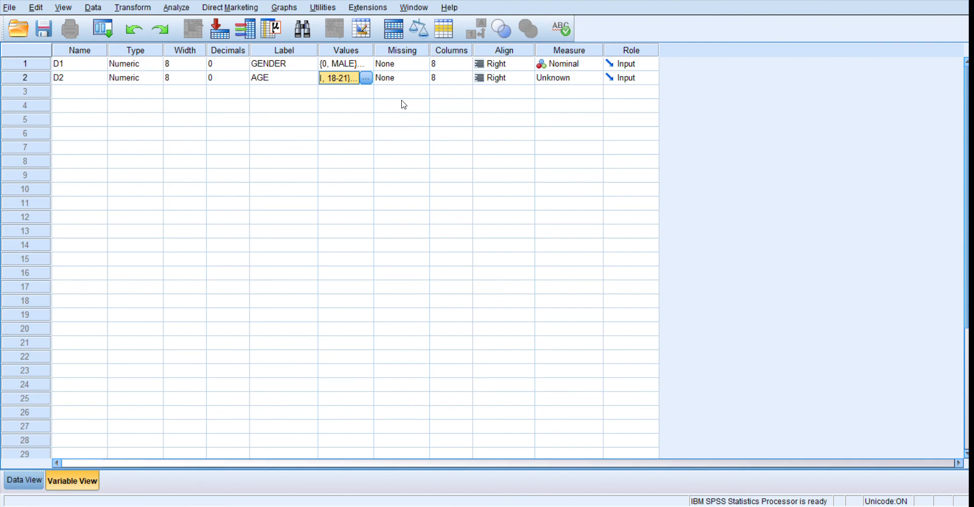
click(581, 80)
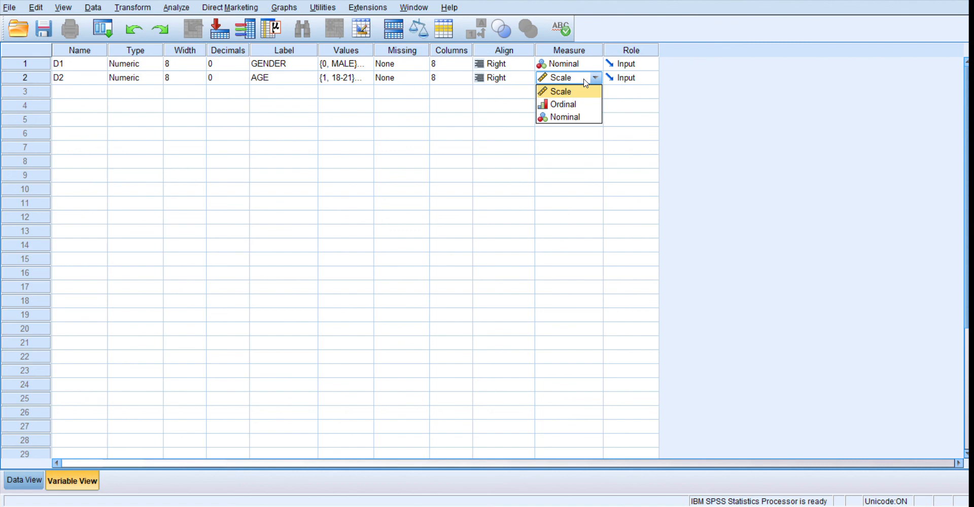
click(582, 93)
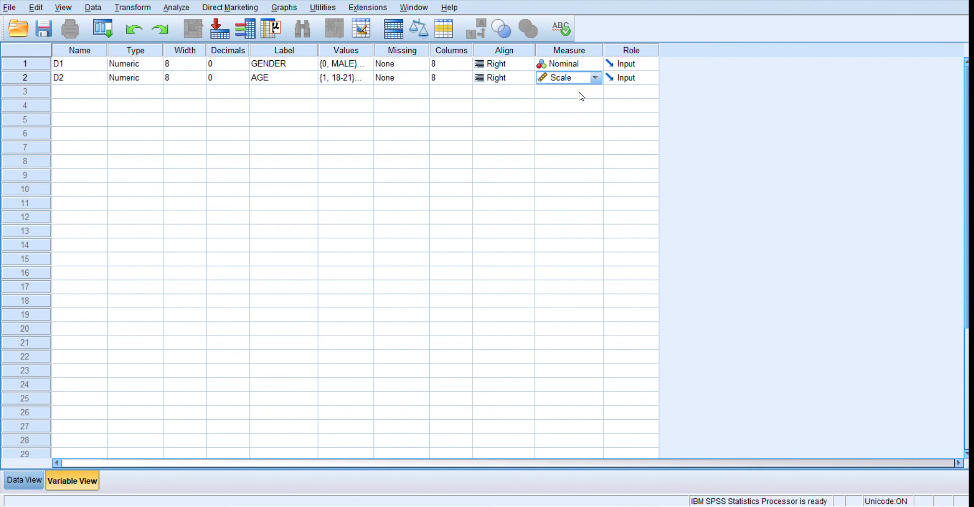